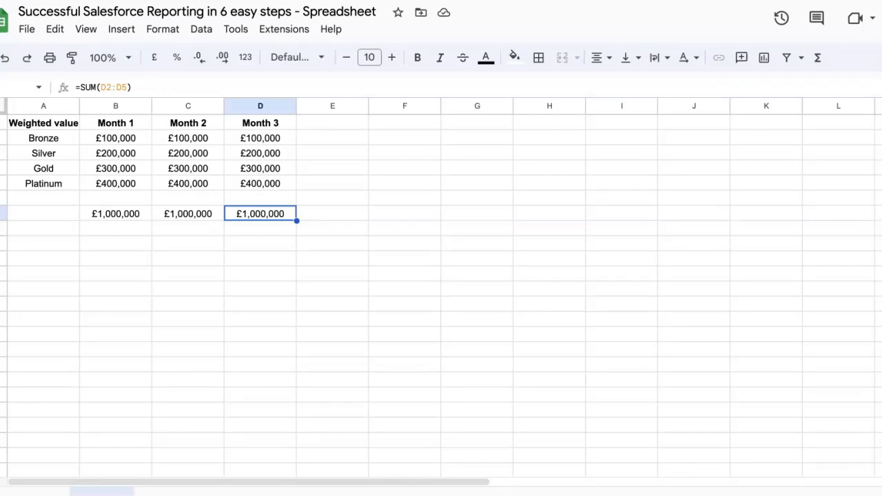
- Examine the weighted value table: the product tiers, the three month headings, and the Month 1 value for each tier and its total
left_click(43, 124)
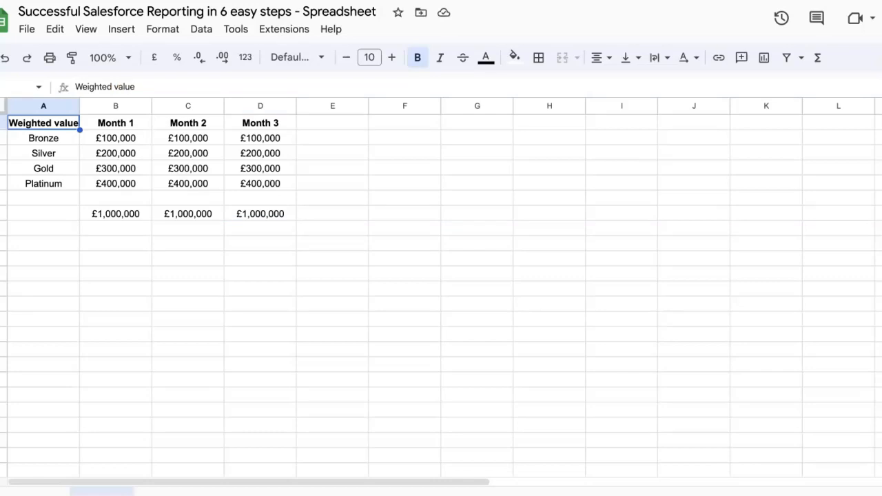
key("Down")
key("Down")
key("Down")
key("Down")
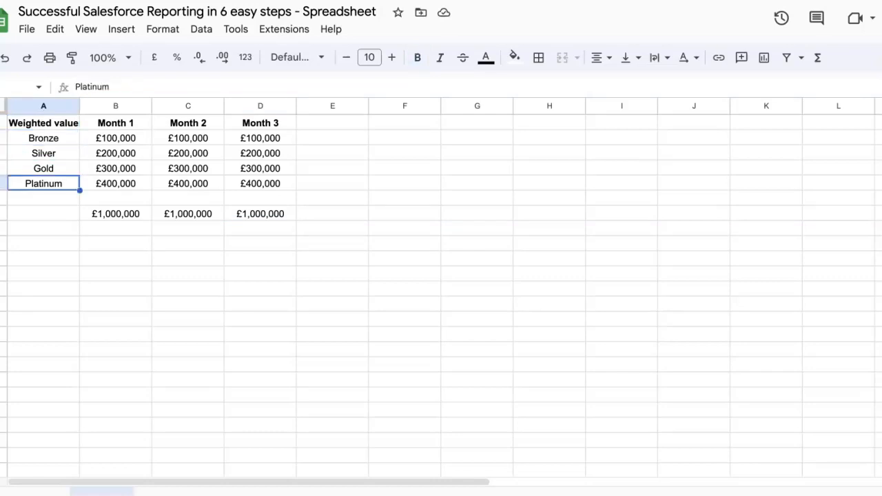
left_click(116, 123)
left_click(188, 122)
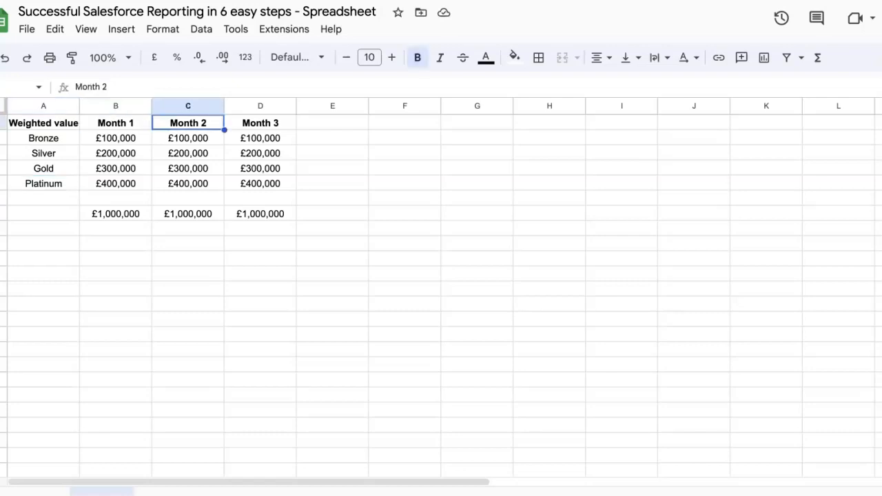
left_click(261, 122)
left_click(116, 123)
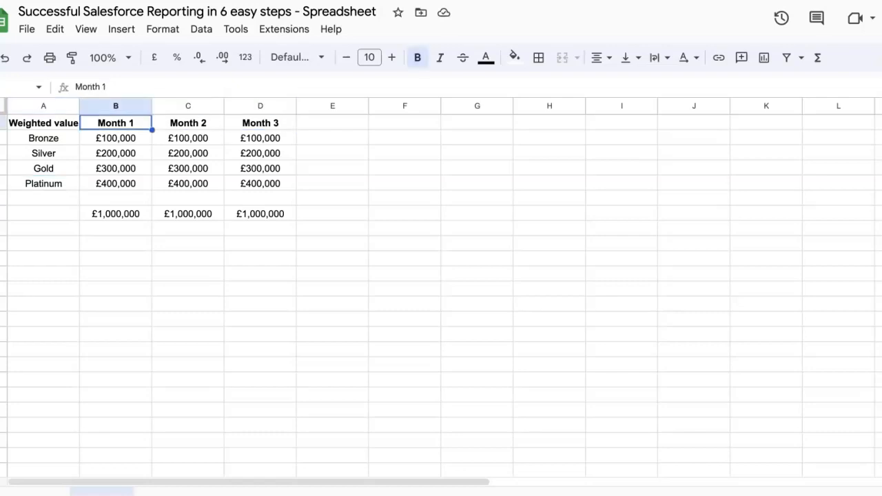
left_click(188, 123)
left_click(261, 123)
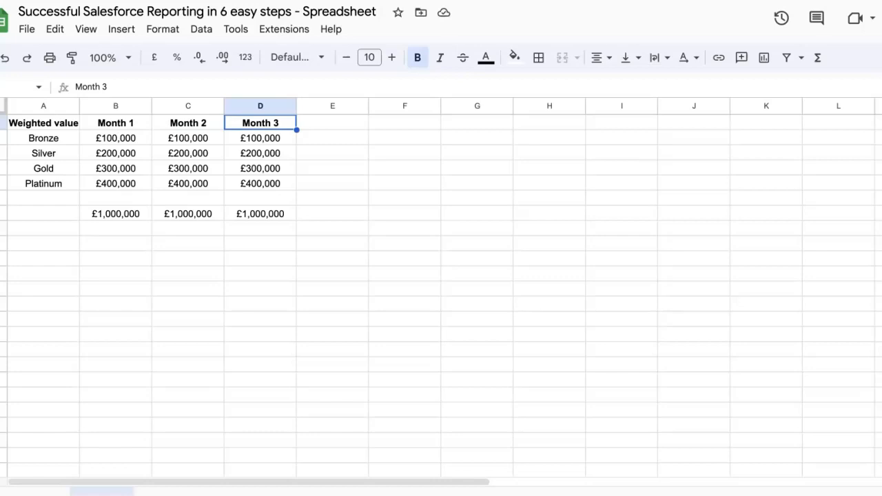
left_click(116, 138)
left_click(116, 154)
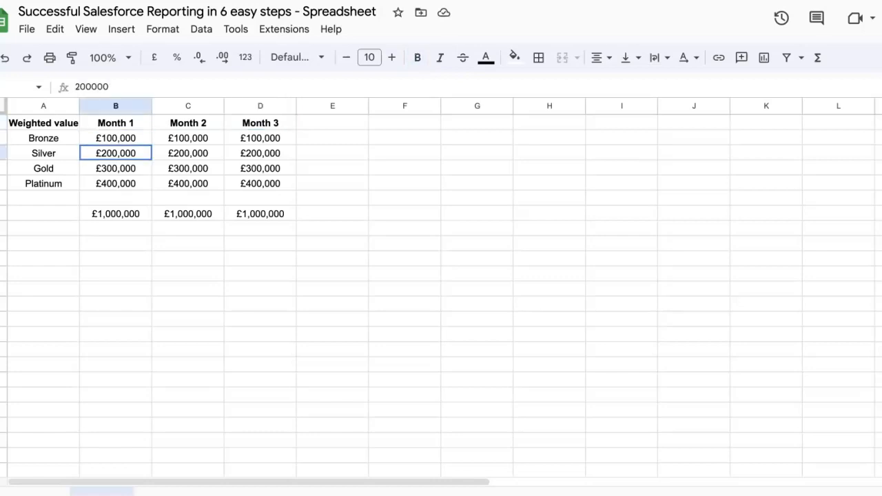
left_click(115, 168)
left_click(116, 184)
left_click(116, 213)
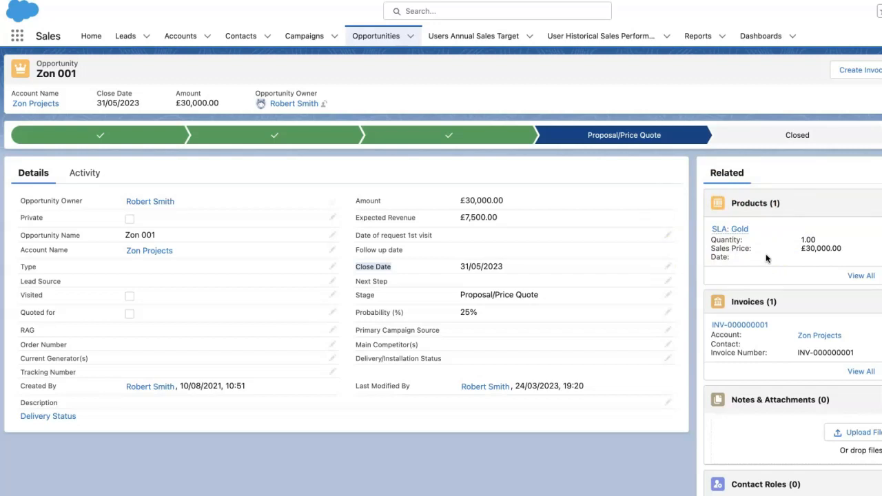
left_click(742, 232)
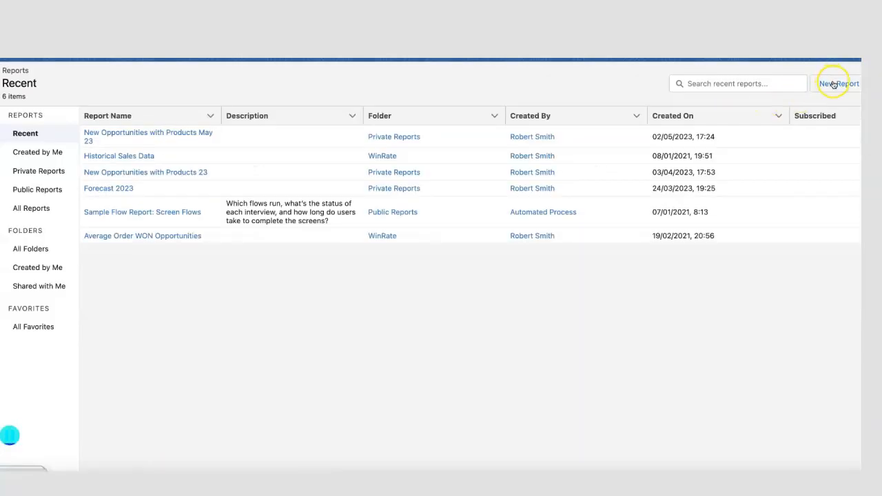
- Start a new Salesforce report using the Opportunities with Products report type from the Opportunities category
left_click(834, 84)
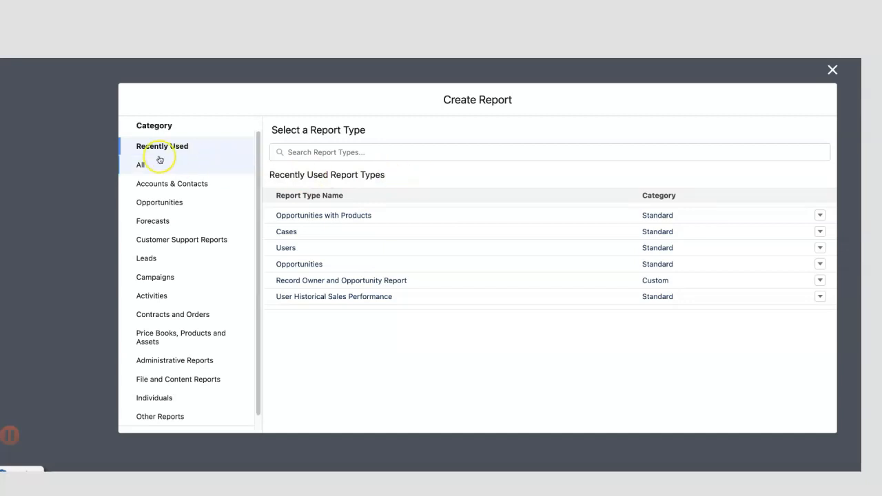
left_click(157, 202)
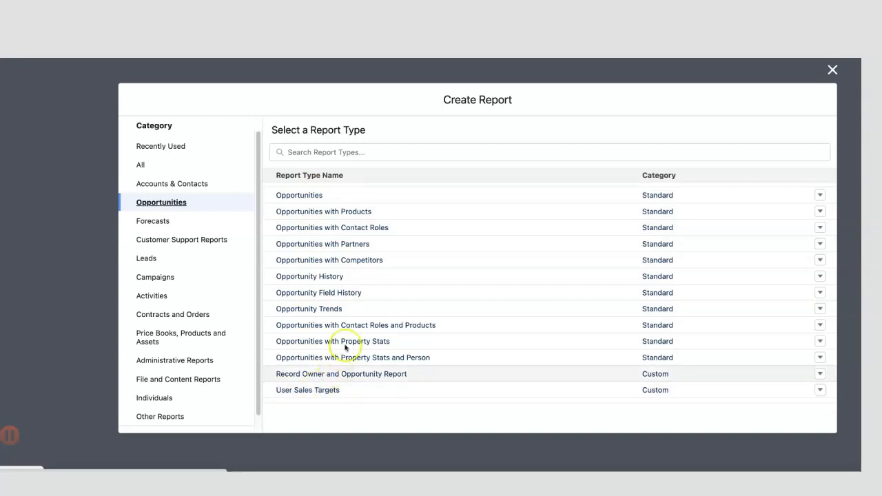
left_click(314, 151)
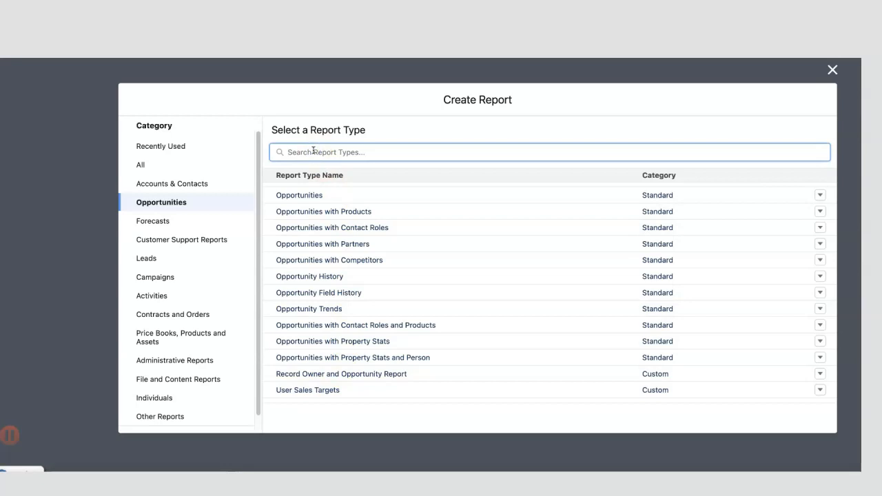
left_click(409, 151)
left_click(338, 212)
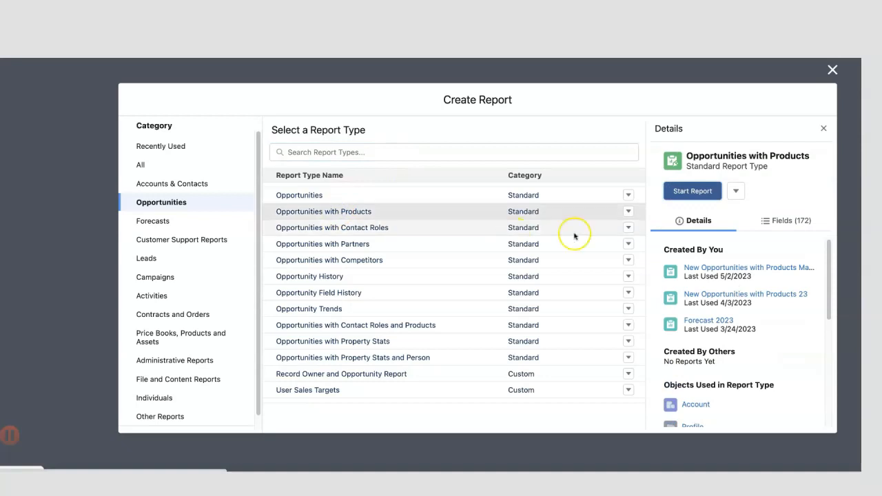
left_click(685, 192)
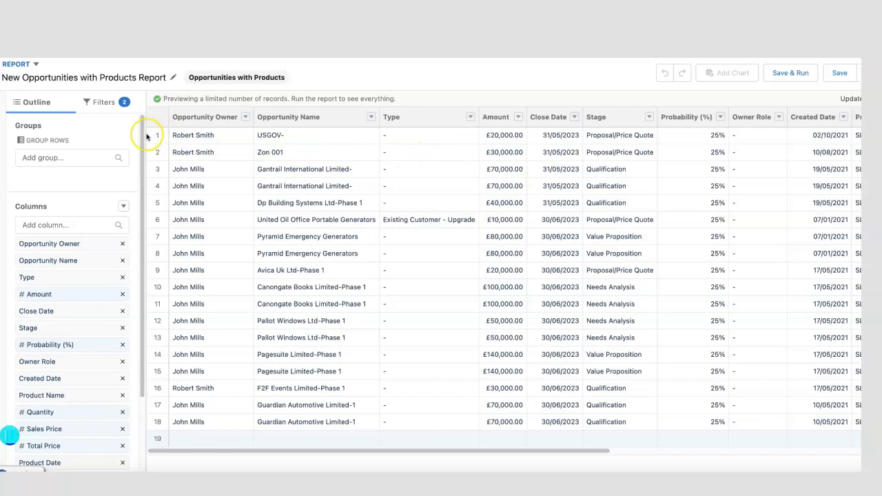
- Set the report's Close Date filter range to All Time and apply it
left_click(99, 102)
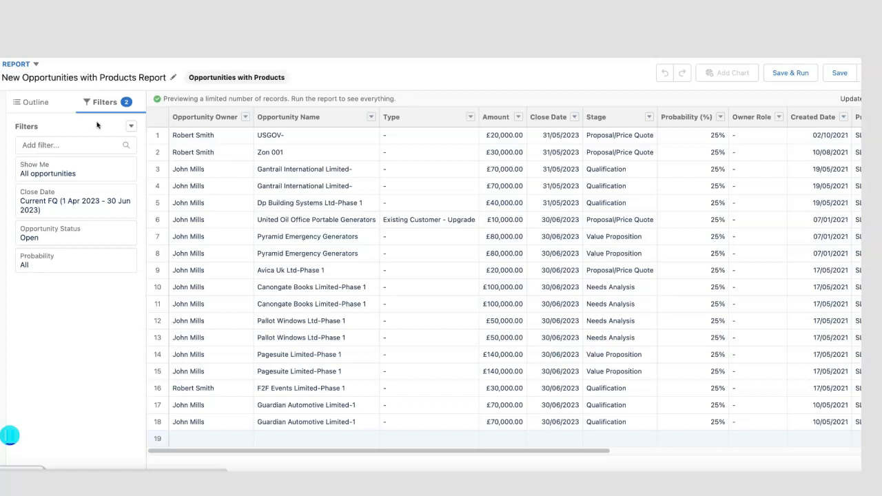
left_click(69, 198)
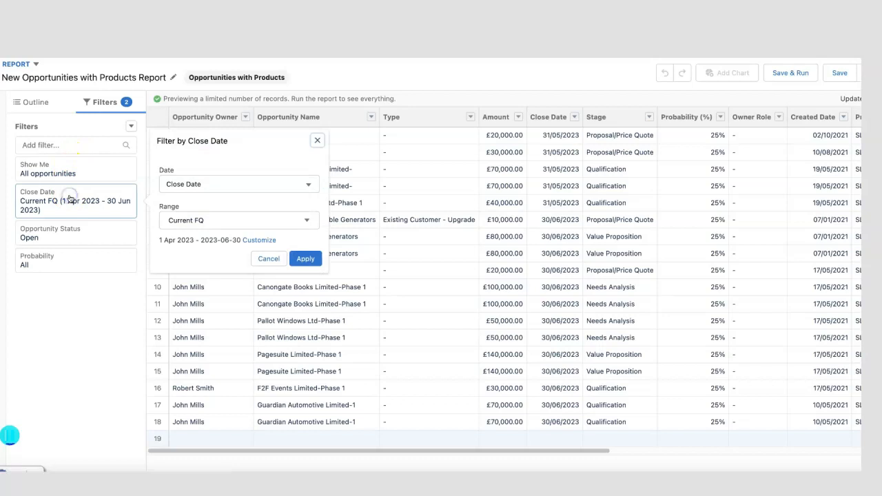
left_click(207, 221)
left_click(206, 242)
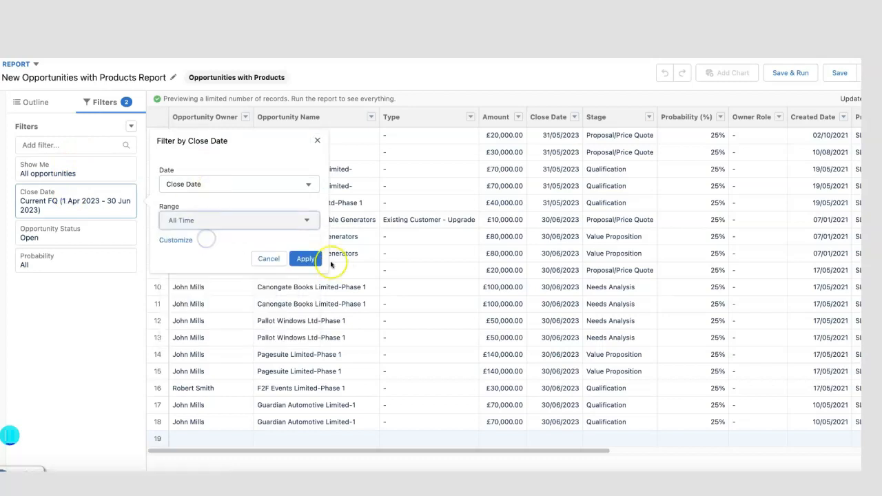
left_click(311, 257)
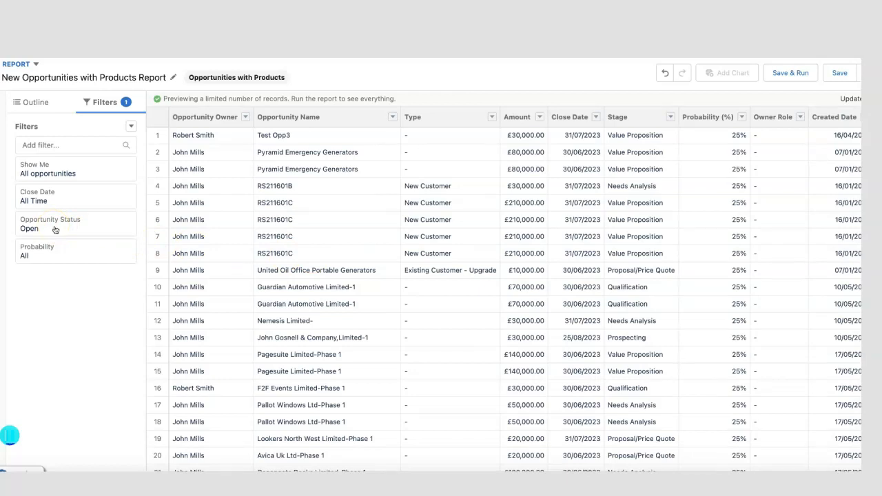
- Remove all the default columns from the report
left_click(31, 102)
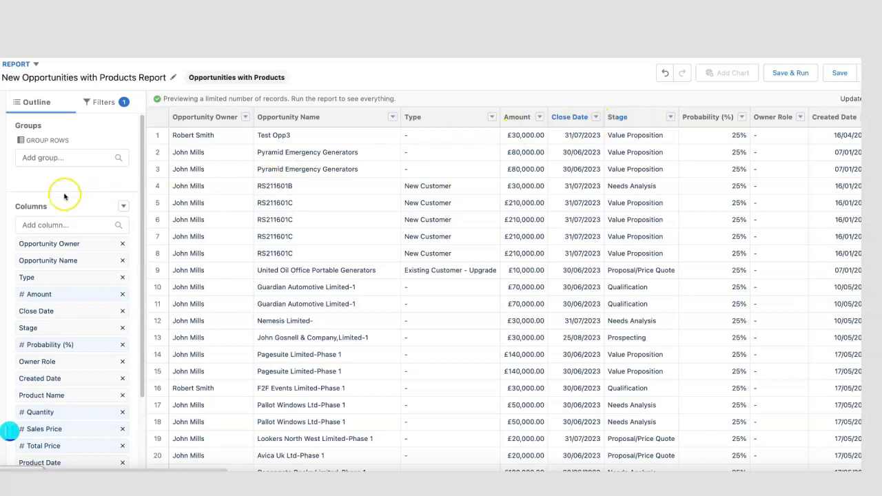
left_click(31, 102)
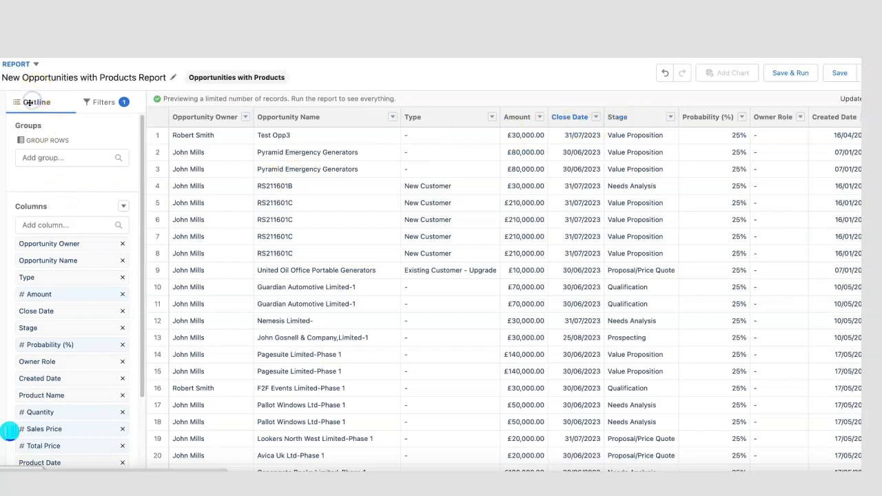
double_click(45, 206)
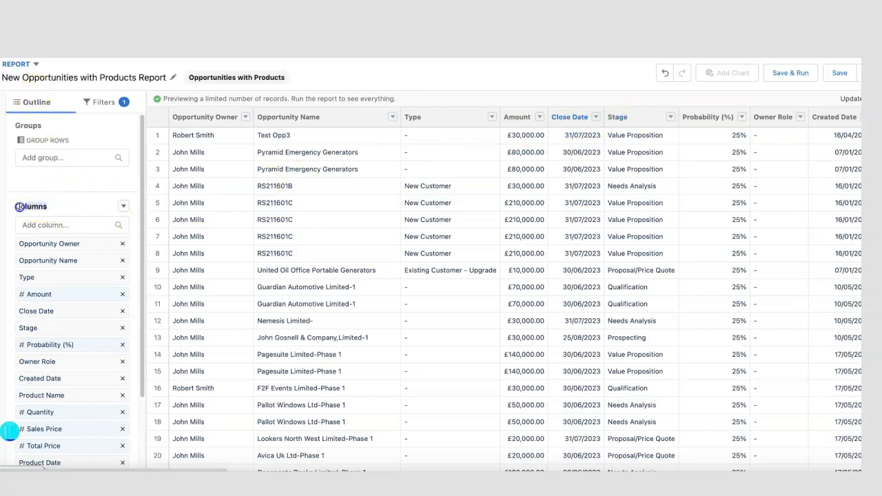
left_click(124, 206)
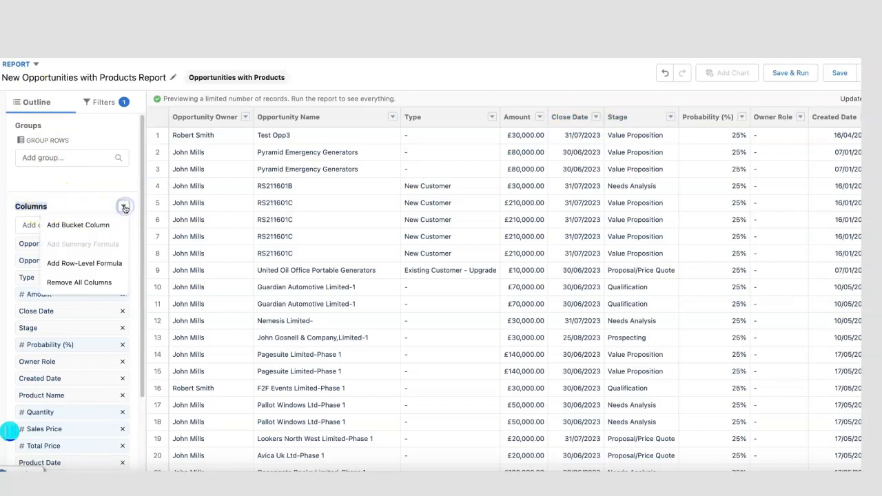
left_click(105, 284)
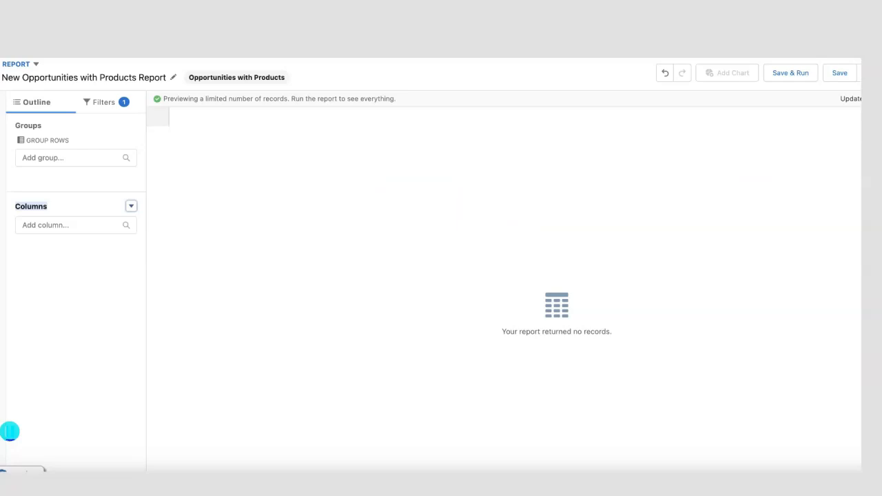
left_click(448, 214)
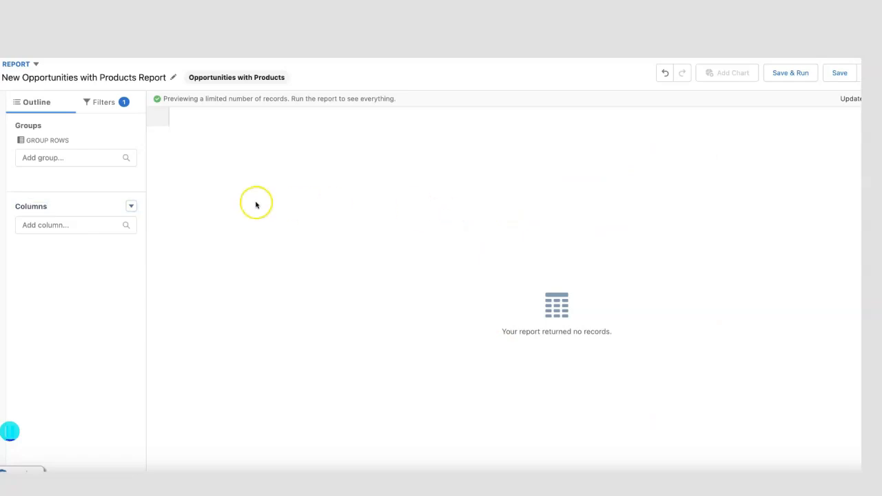
- Add the Opportunity Name column to the empty report
left_click(66, 225)
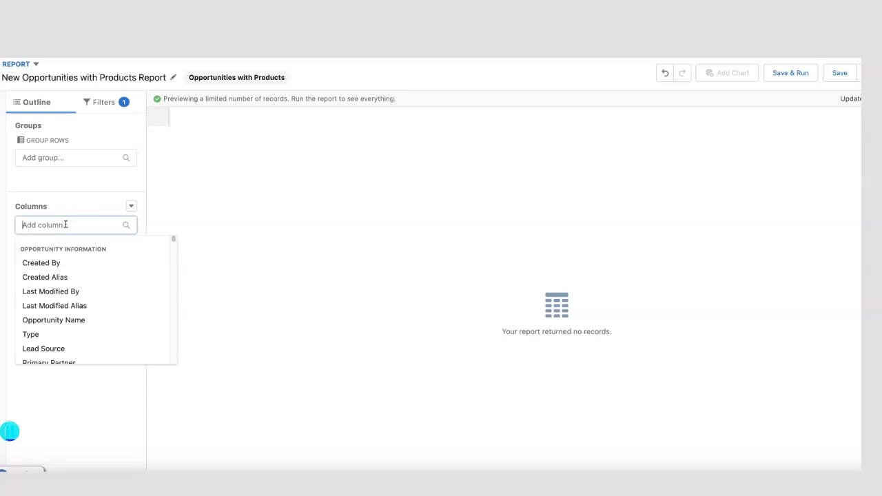
type("name")
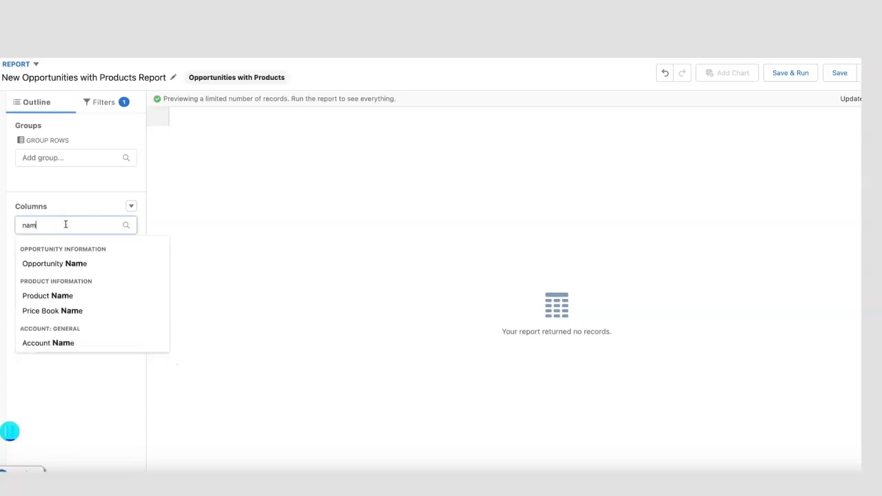
left_click(47, 226)
left_click(58, 264)
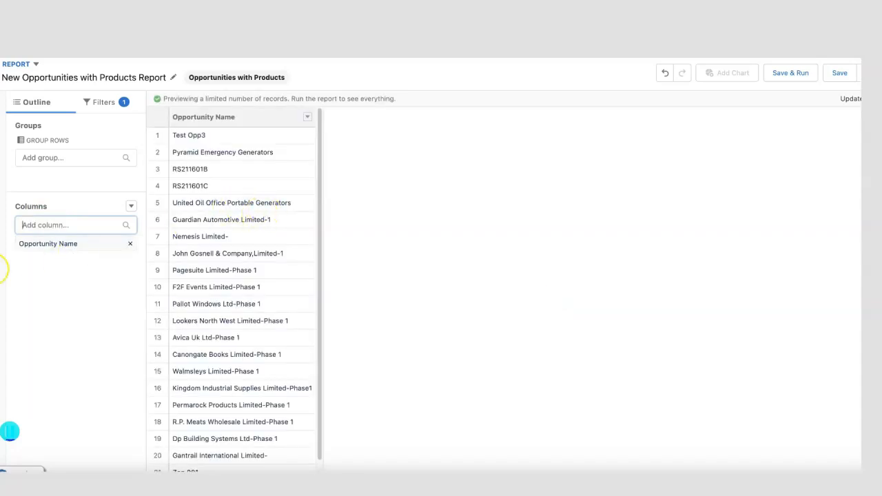
left_click(113, 224)
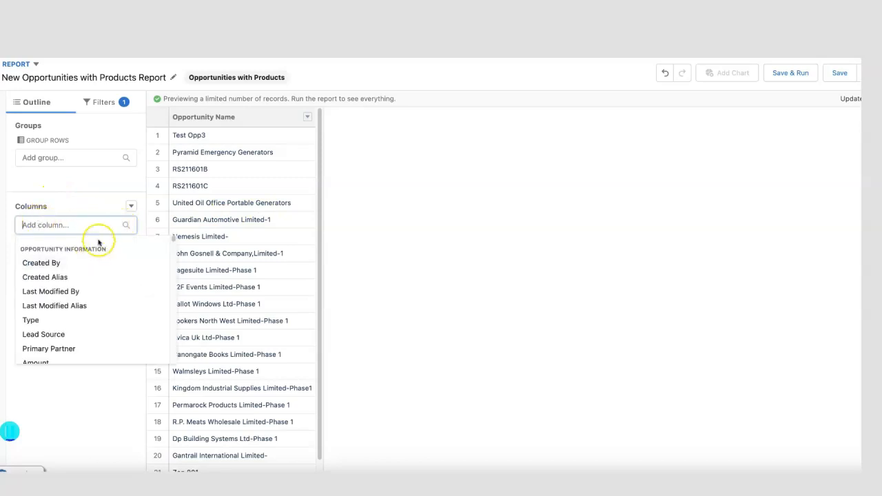
mouse_move(173, 236)
left_mouse_down()
mouse_move(173, 254)
mouse_move(176, 229)
left_mouse_up()
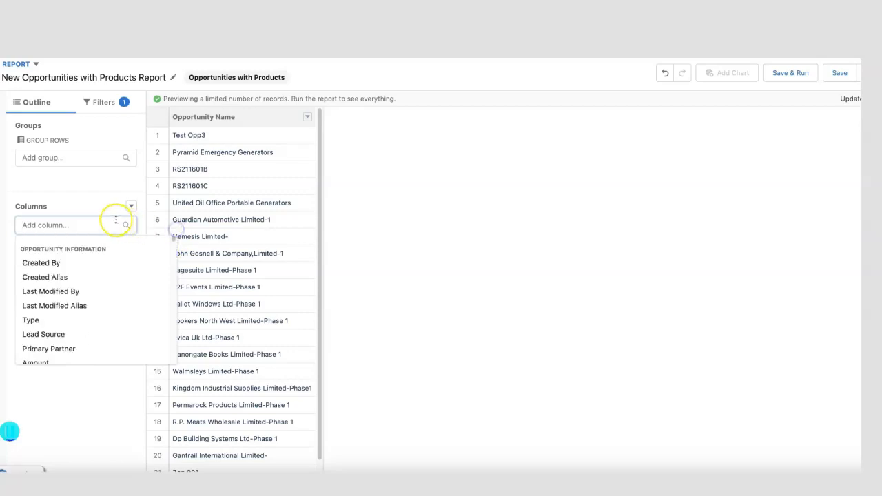
left_click(73, 201)
left_click(50, 224)
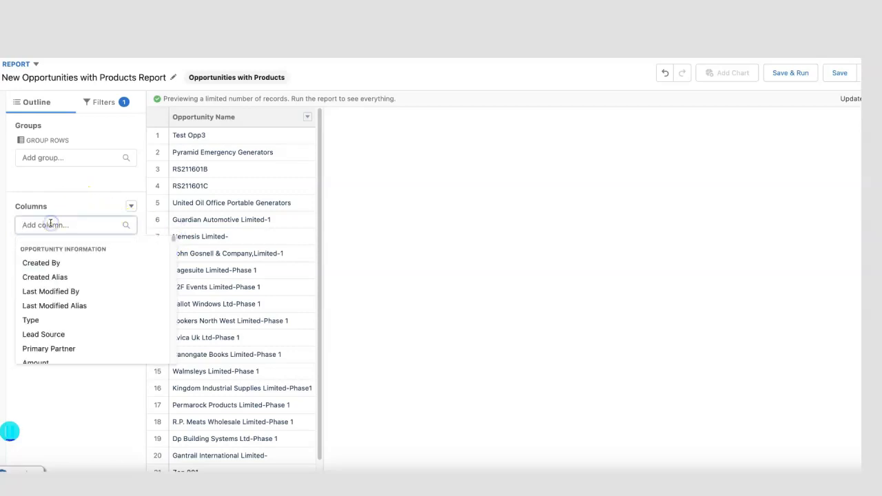
left_click(62, 199)
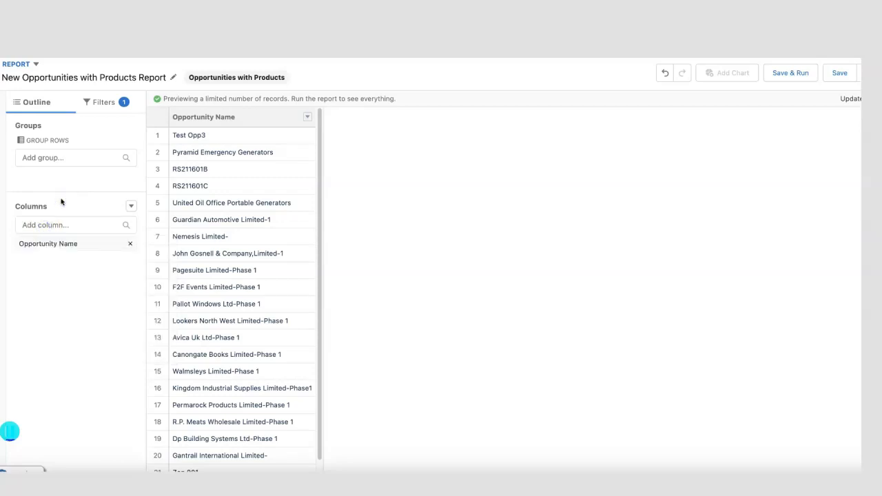
- Add the Expected Revenue and Close Date columns to the report
left_click(41, 224)
type("exp")
left_click(35, 263)
left_click(42, 225)
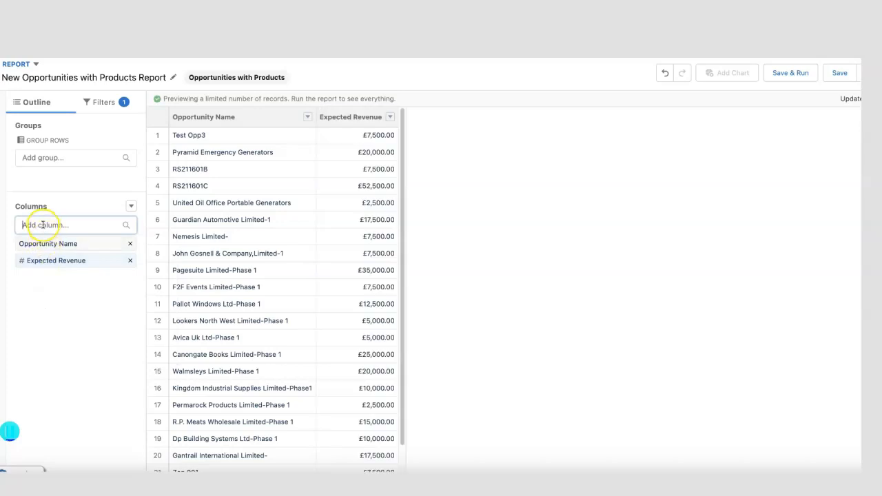
type("close")
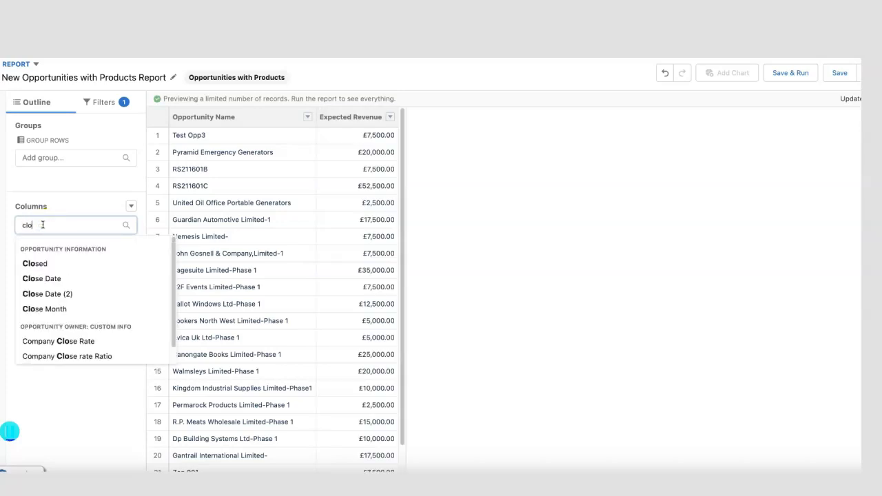
left_click(45, 278)
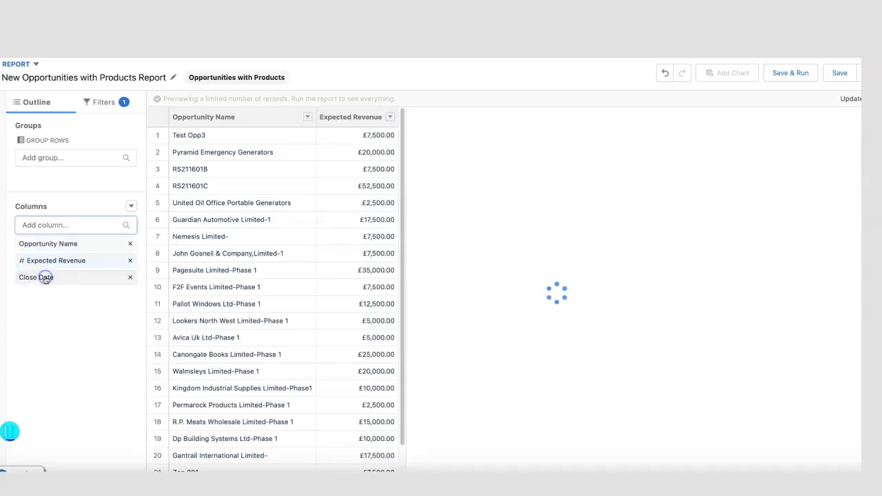
- Add the Product Code column from the product information fields to the report
left_click(44, 225)
type("product cod")
left_click(48, 266)
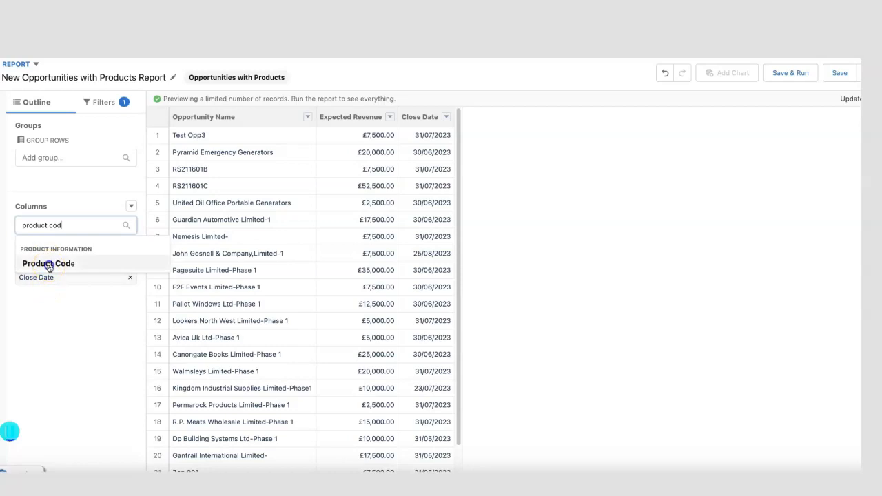
- Add the Amount column from the opportunity information fields to the report
left_click(43, 225)
type("amount")
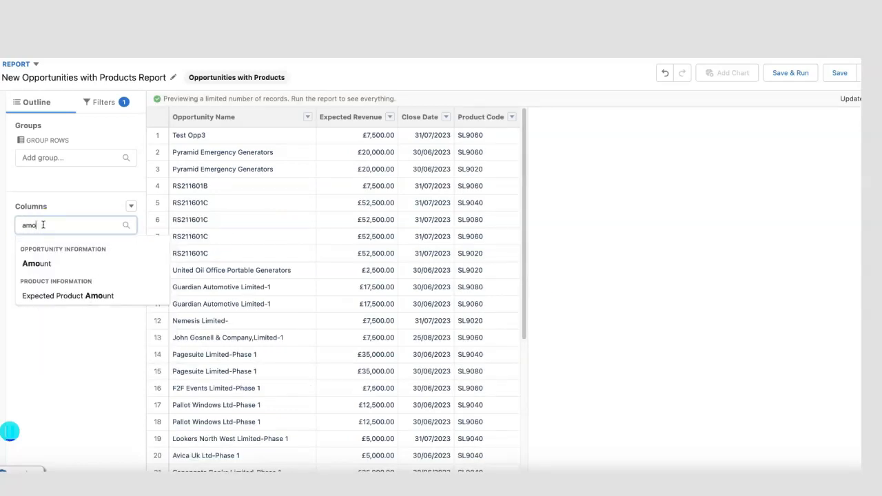
left_click(49, 263)
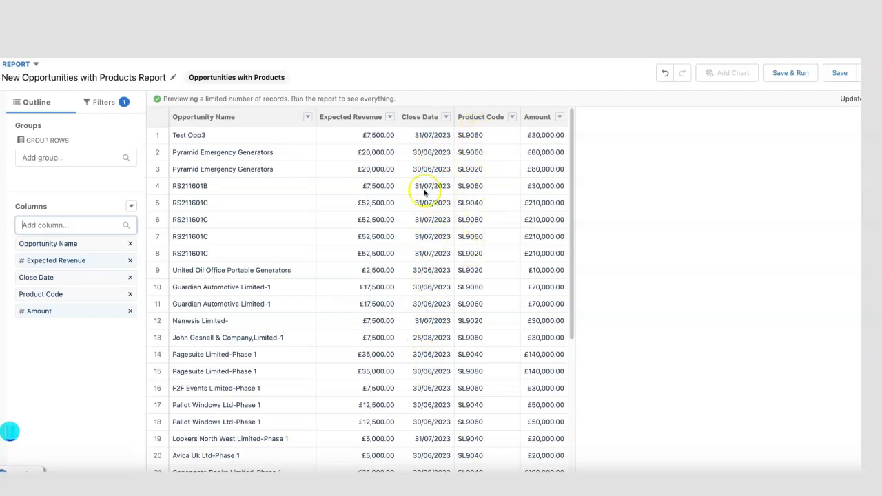
- Group the report rows by Close Date and, within that, by Product Code
left_click(445, 116)
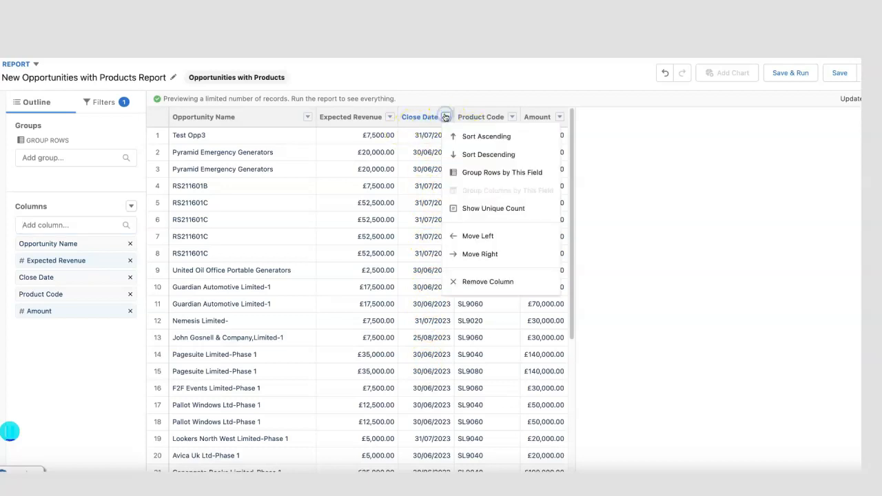
left_click(445, 117)
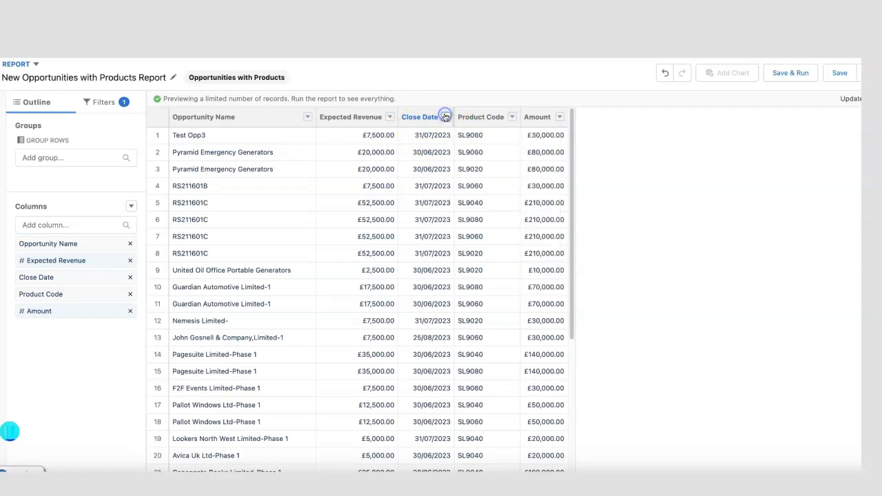
left_click(445, 116)
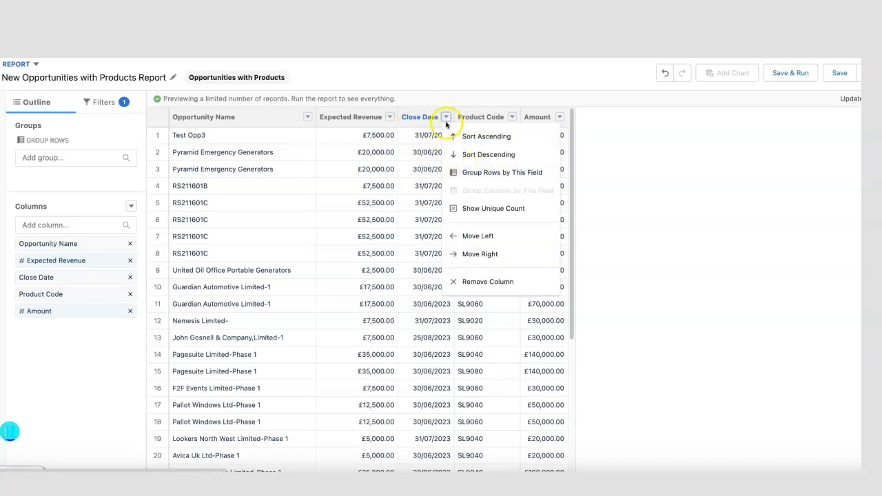
left_click(481, 174)
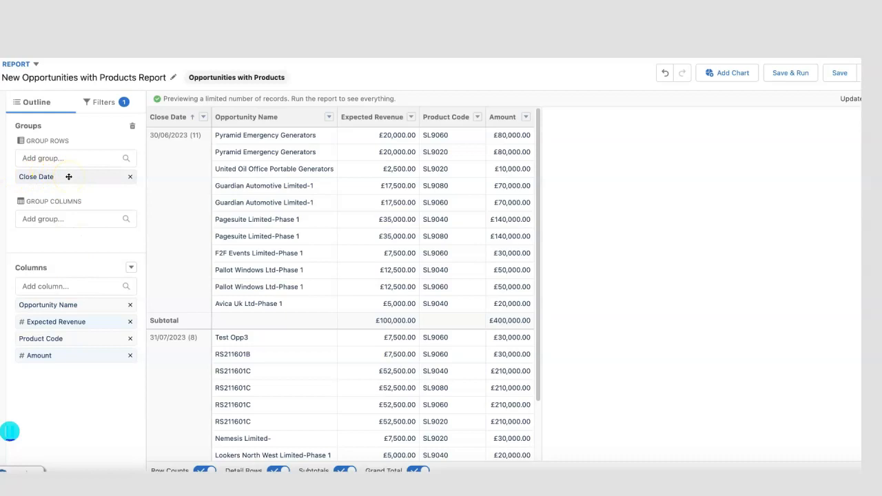
left_click(478, 117)
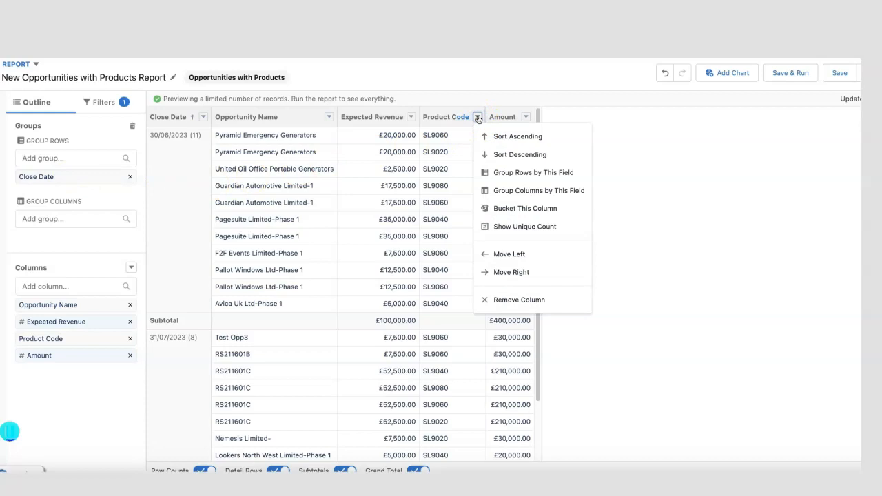
left_click(506, 175)
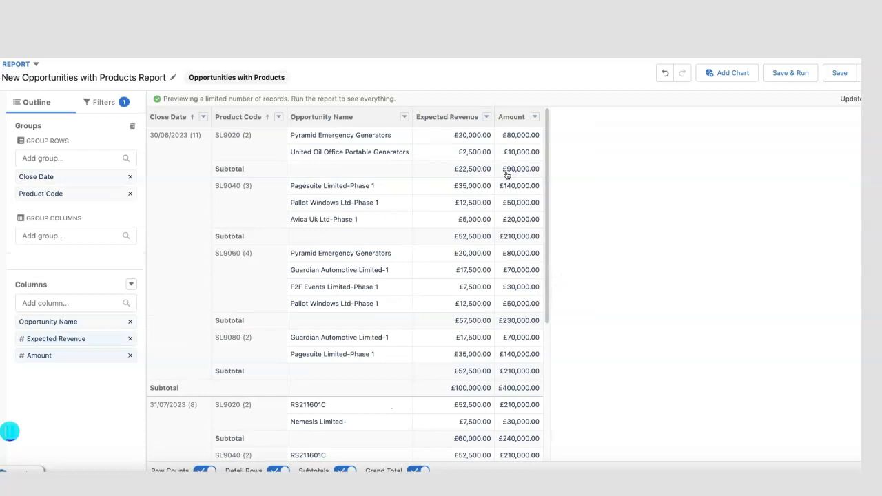
- Group the dates of the Close Date row grouping by Calendar Month
left_click_drag(107, 196, 45, 196)
left_click(162, 123)
left_click(203, 117)
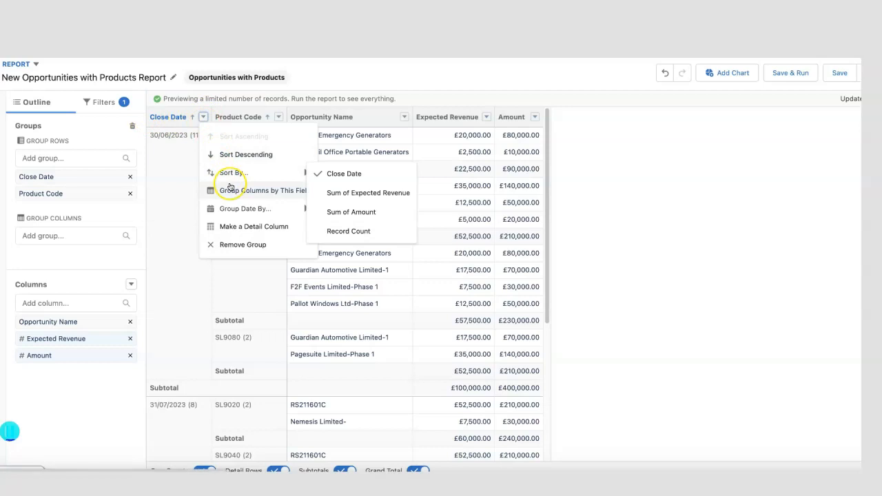
mouse_move(230, 209)
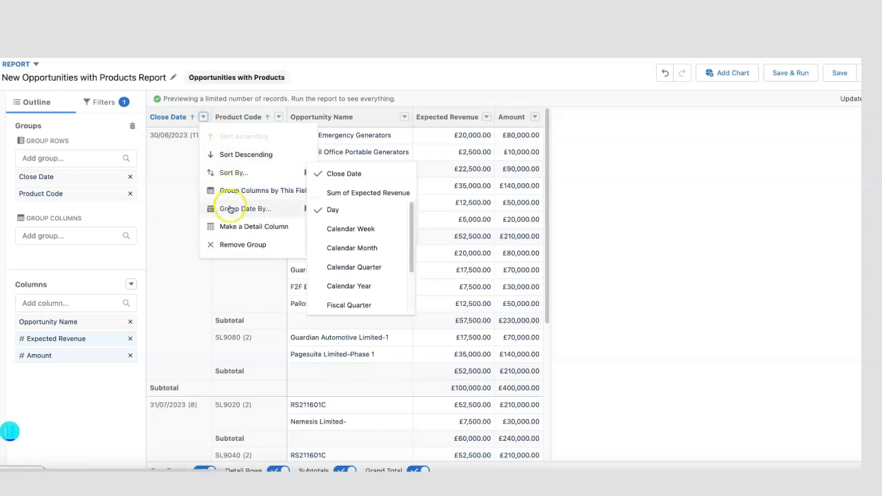
left_click(348, 249)
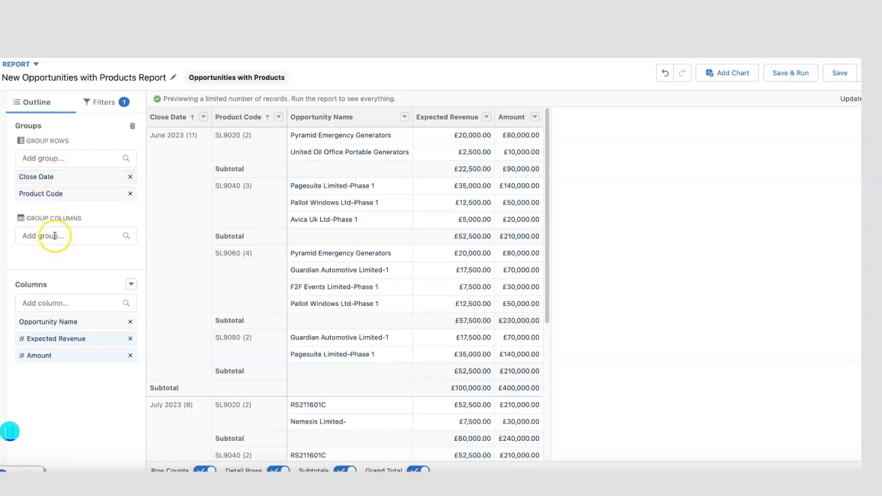
- Move the Close Date grouping from rows to columns and group its dates by Calendar Month
left_click_drag(60, 175, 65, 242)
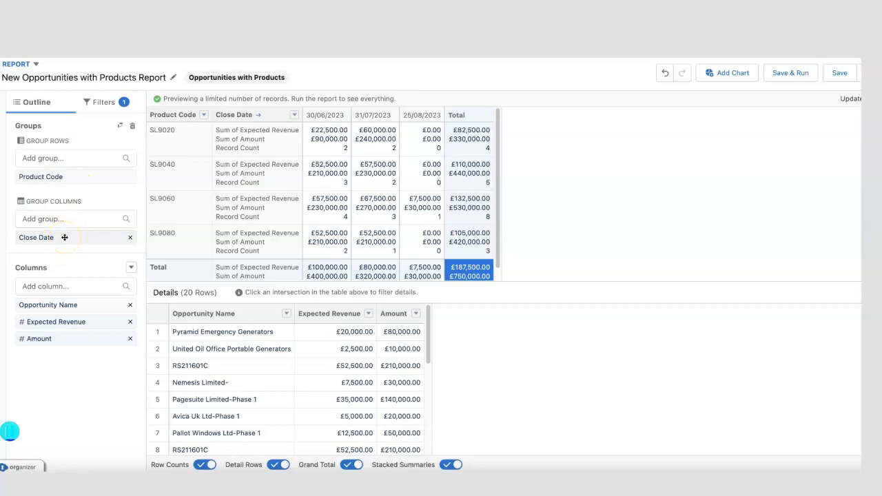
left_click(294, 116)
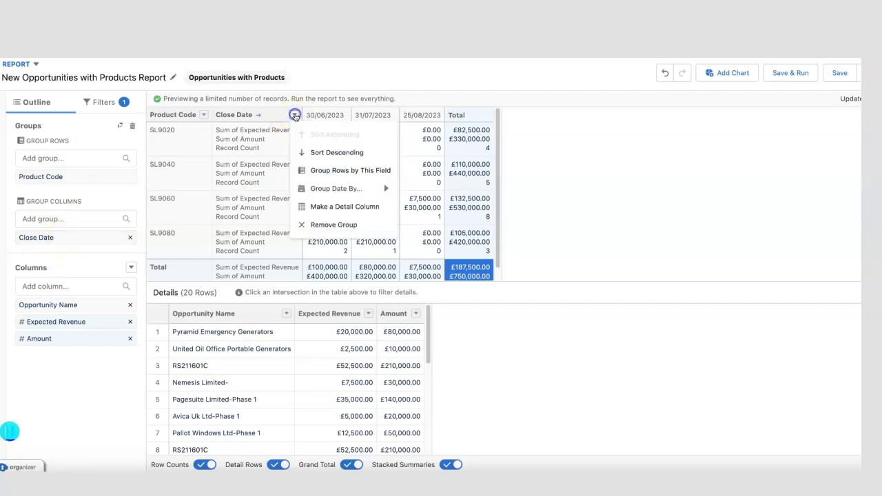
mouse_move(329, 188)
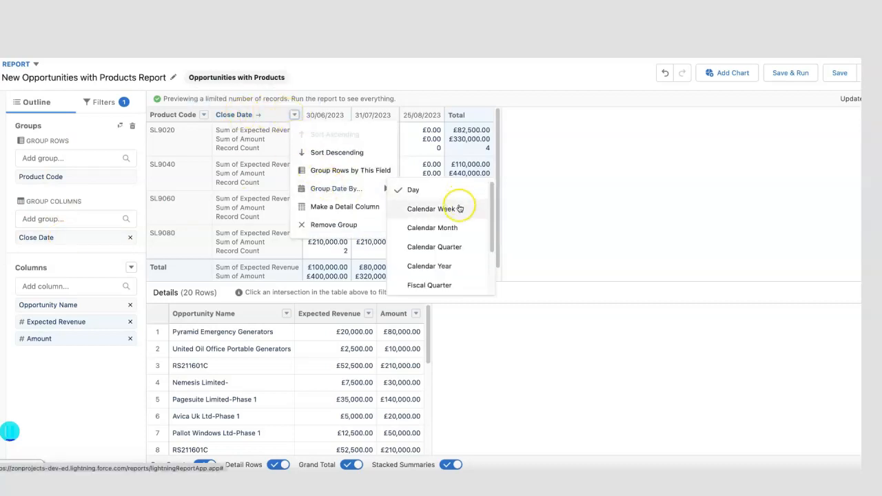
left_click(441, 229)
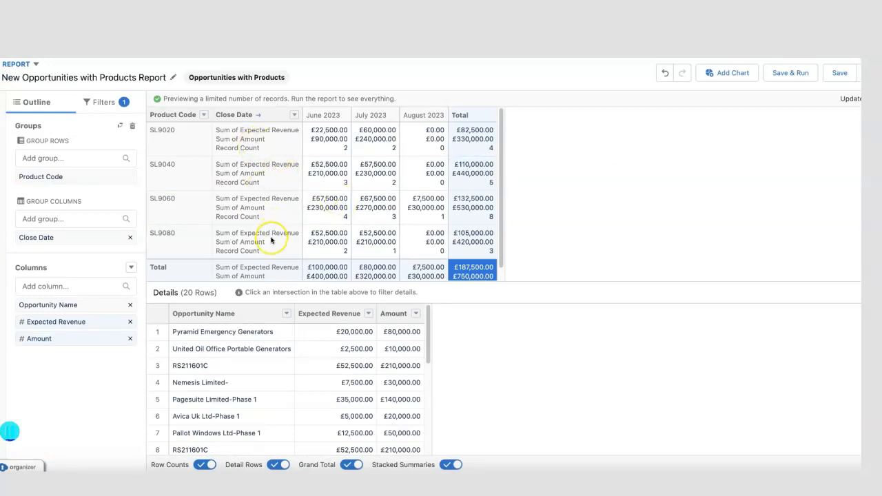
- Hide the detail rows and the row counts in the matrix report
left_click(279, 465)
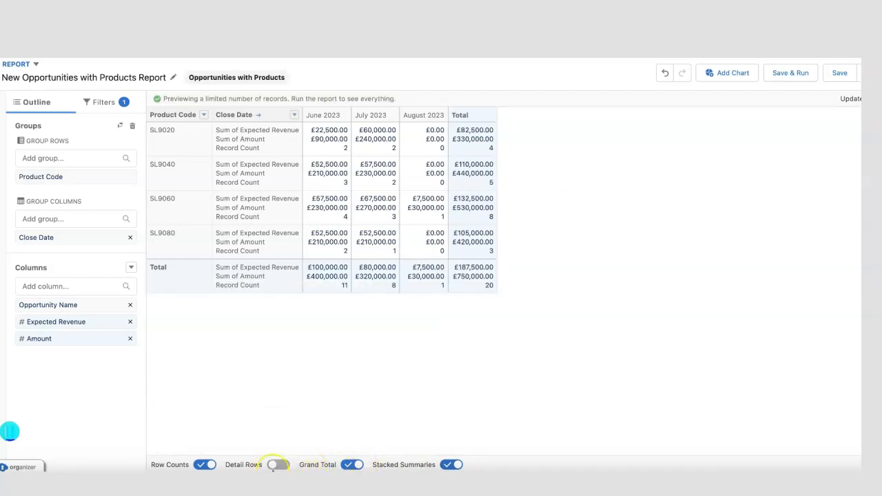
left_click(210, 466)
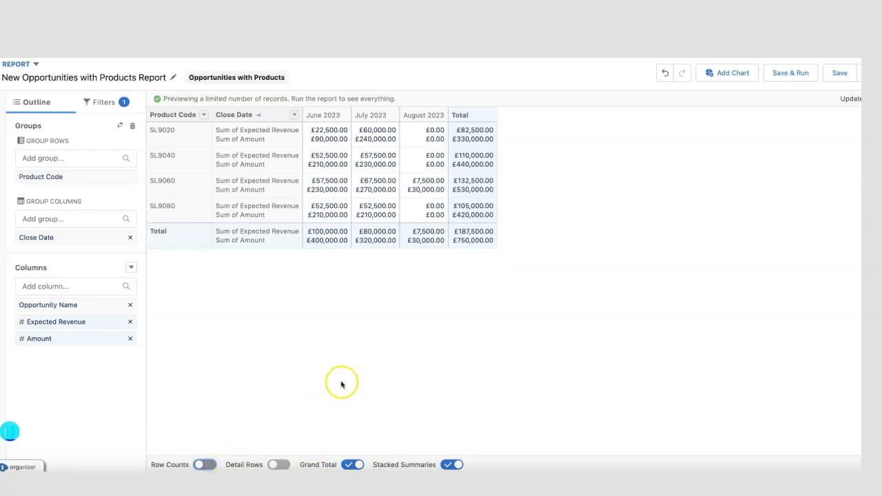
- Try the report without the grand total and without stacked summaries, restoring each option
left_click(357, 466)
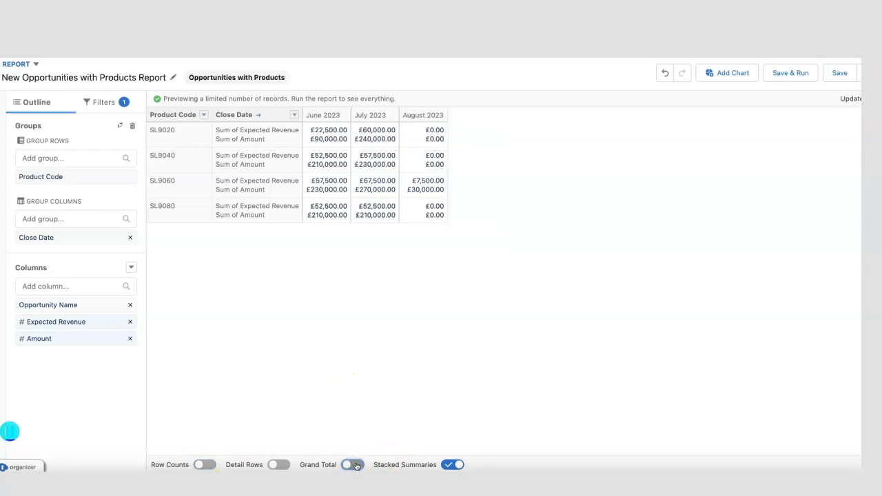
left_click(355, 465)
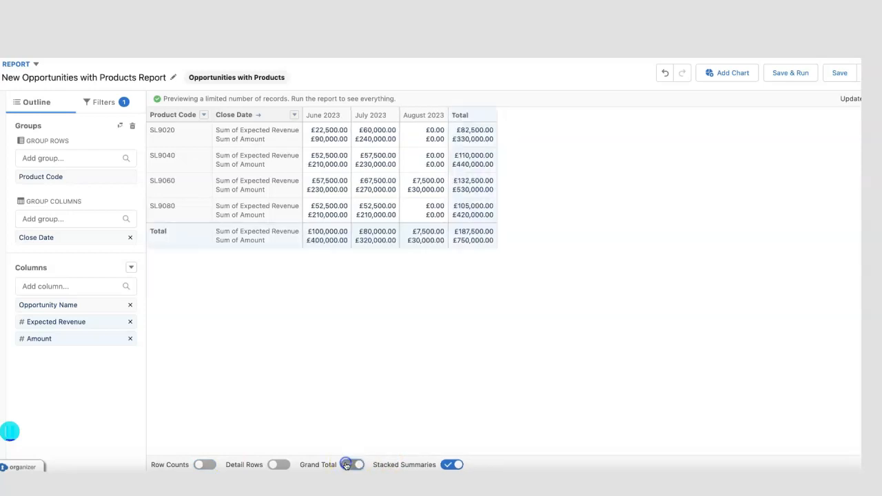
left_click(459, 465)
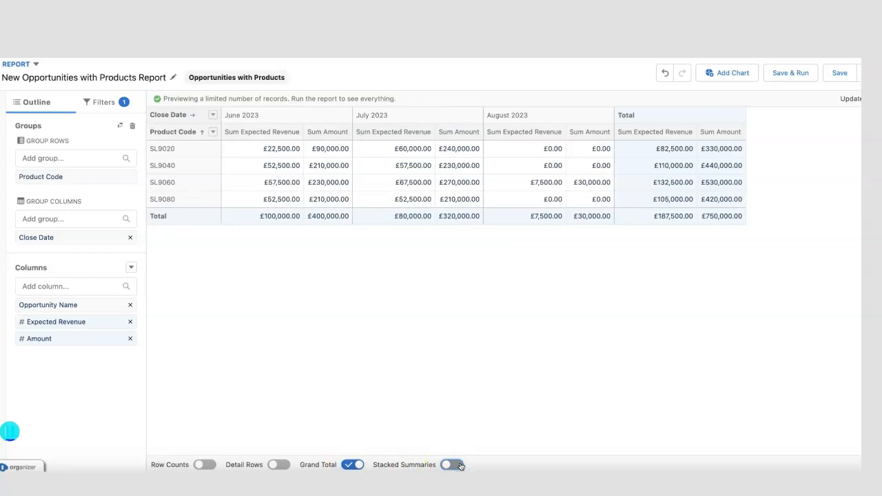
left_click(452, 465)
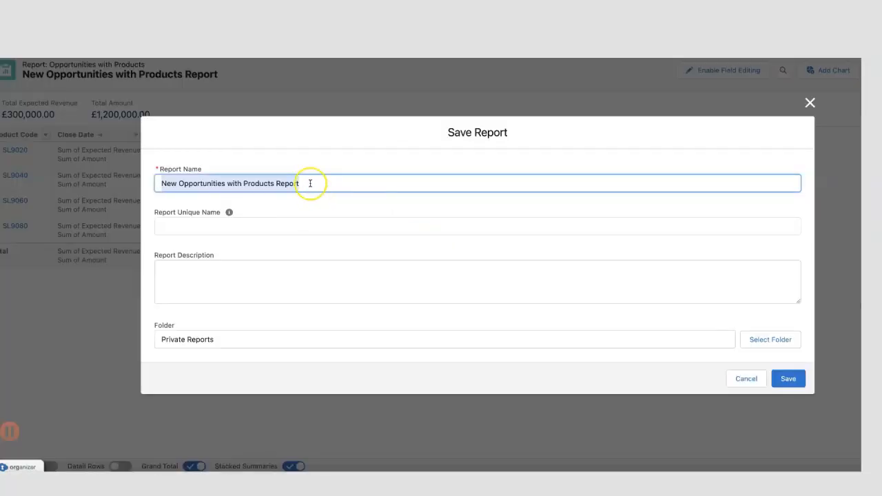
- Save the report under the name "Pipeline with Products 2023" in the Private Reports folder
left_click(310, 183)
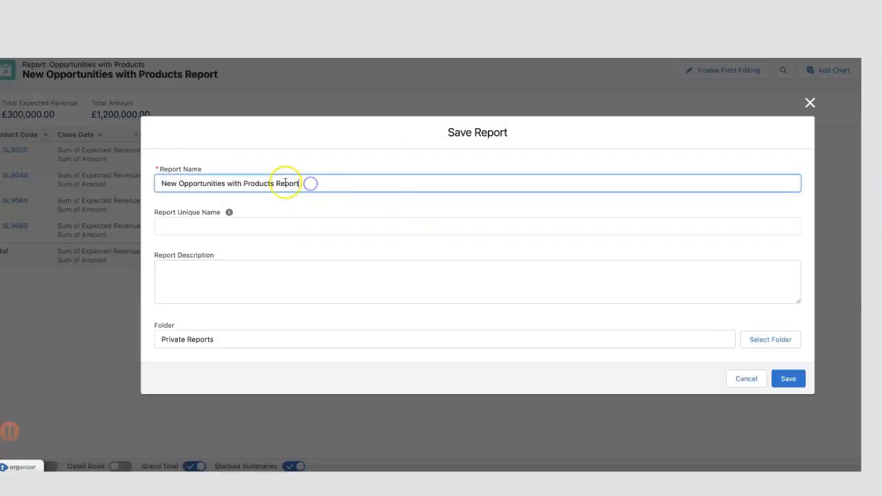
left_click_drag(310, 183, 148, 183)
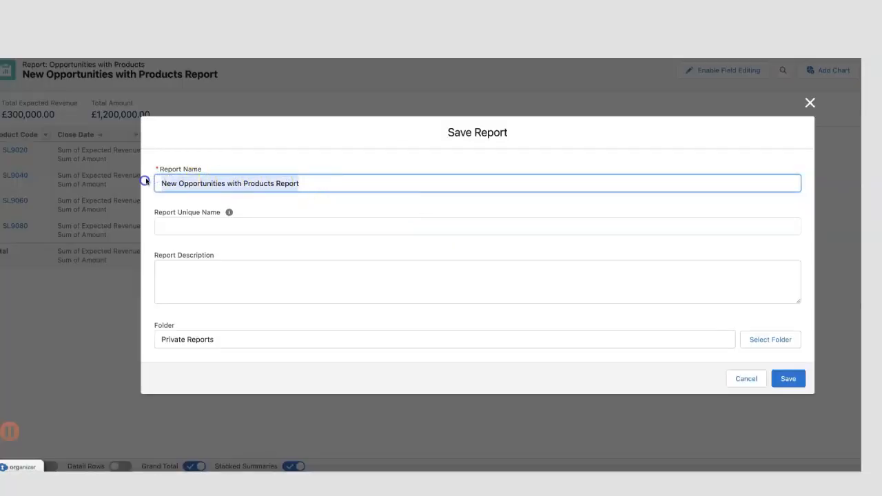
type("Pipeline with Products 2023")
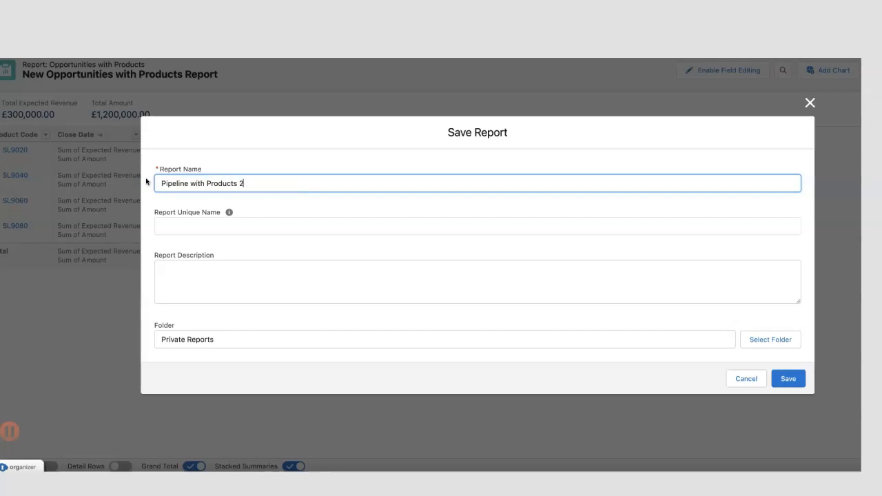
left_click(787, 379)
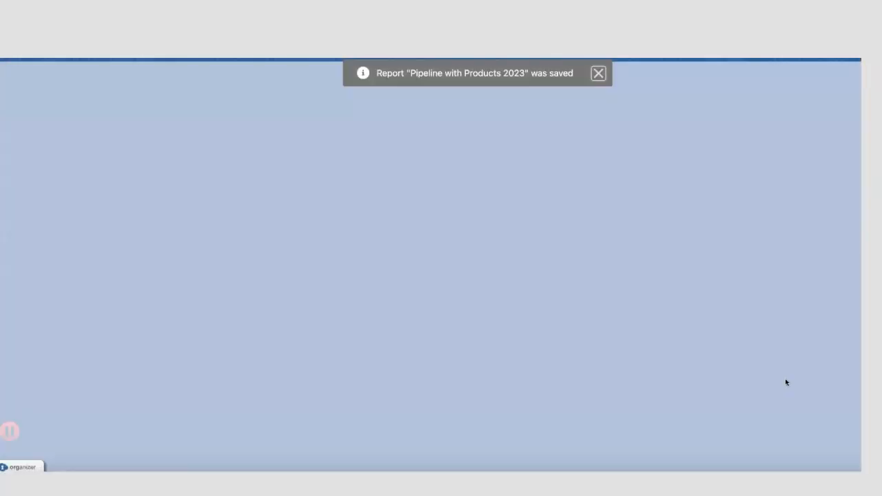